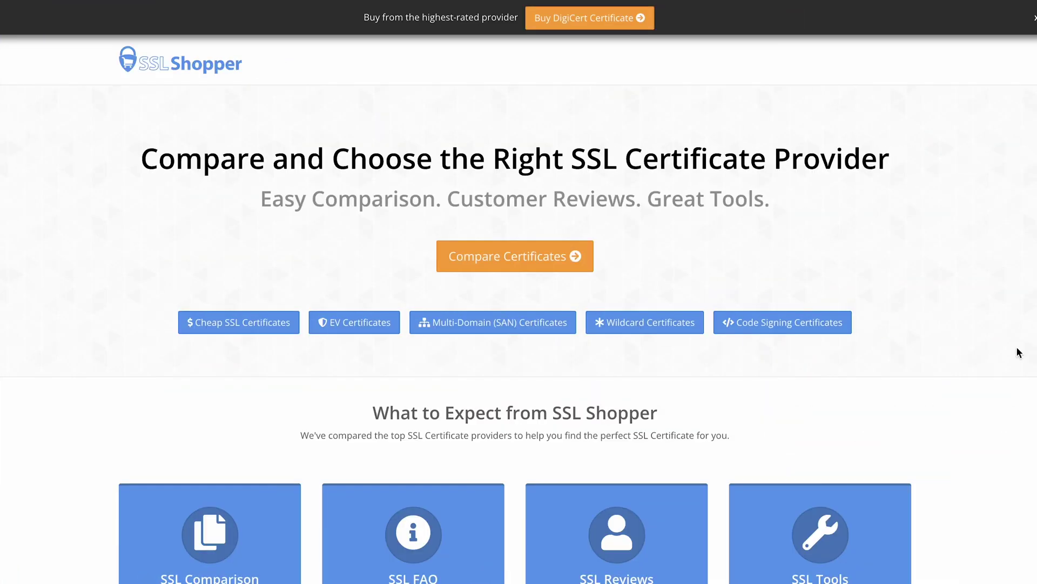
Run SSL Shopper's SSL Checker on momentsreverie.com and review the certificate results.
scroll(1017, 352, "down", 10)
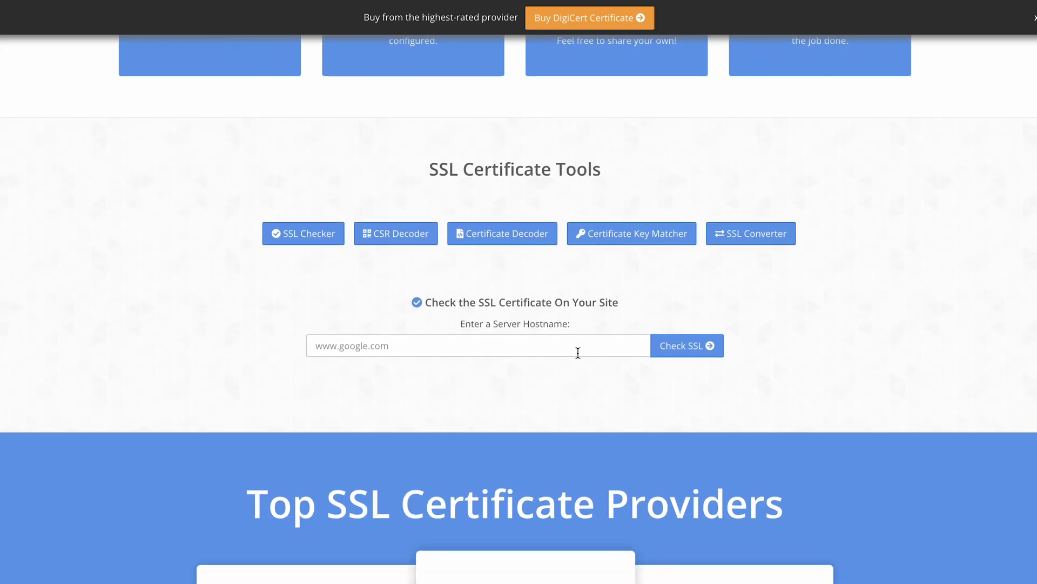
left_click(578, 353)
type("momentsreverie.com")
key("Return")
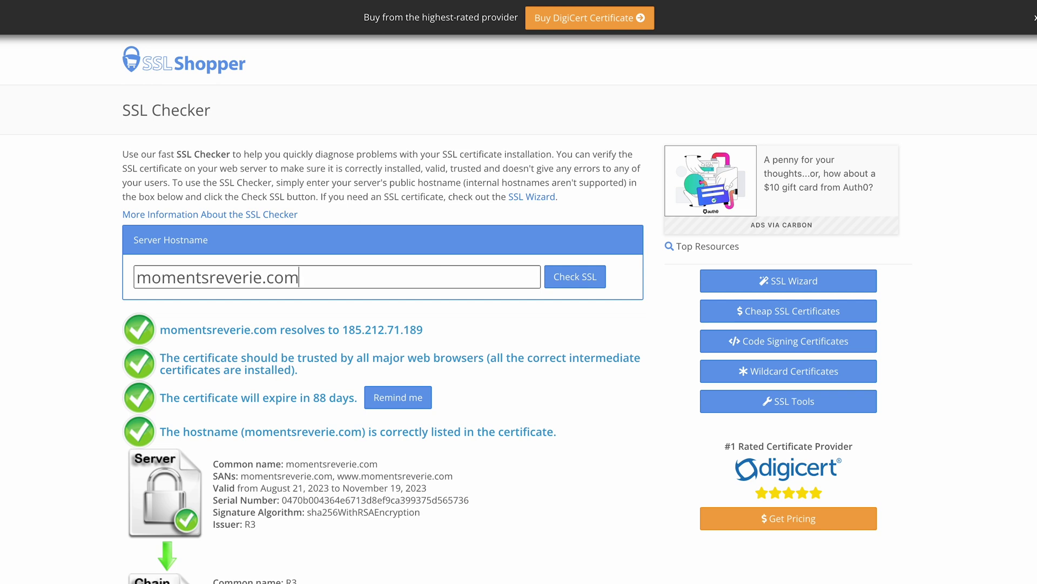
scroll(518, 310, "down", 4)
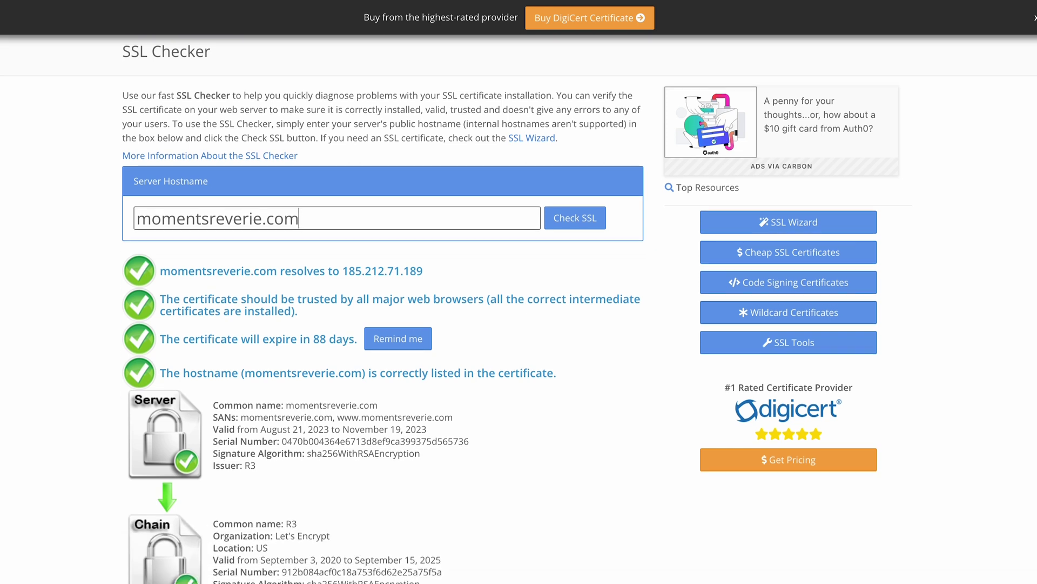
scroll(518, 310, "down", 2)
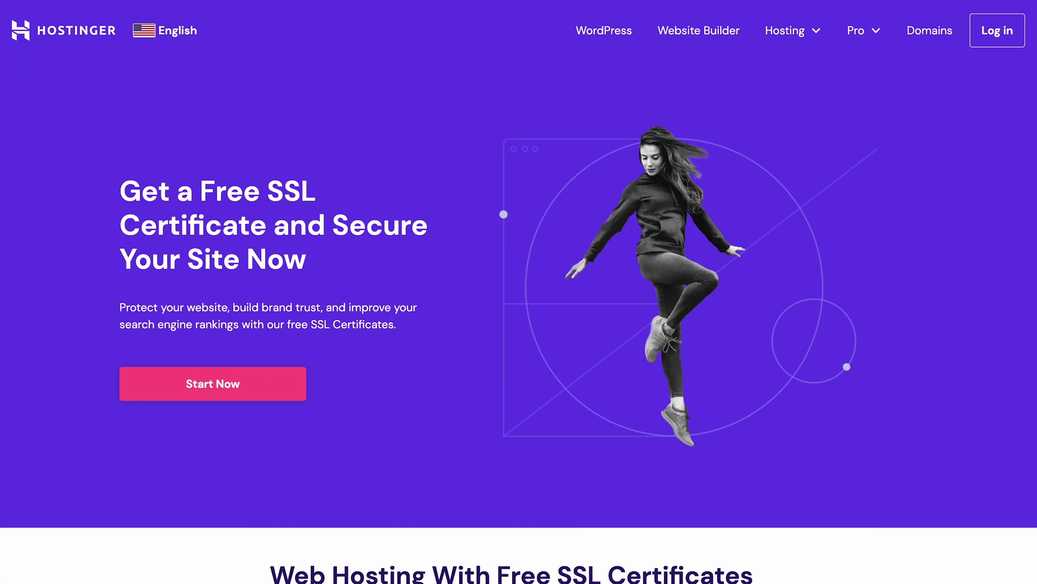
scroll(519, 322, "down", 10)
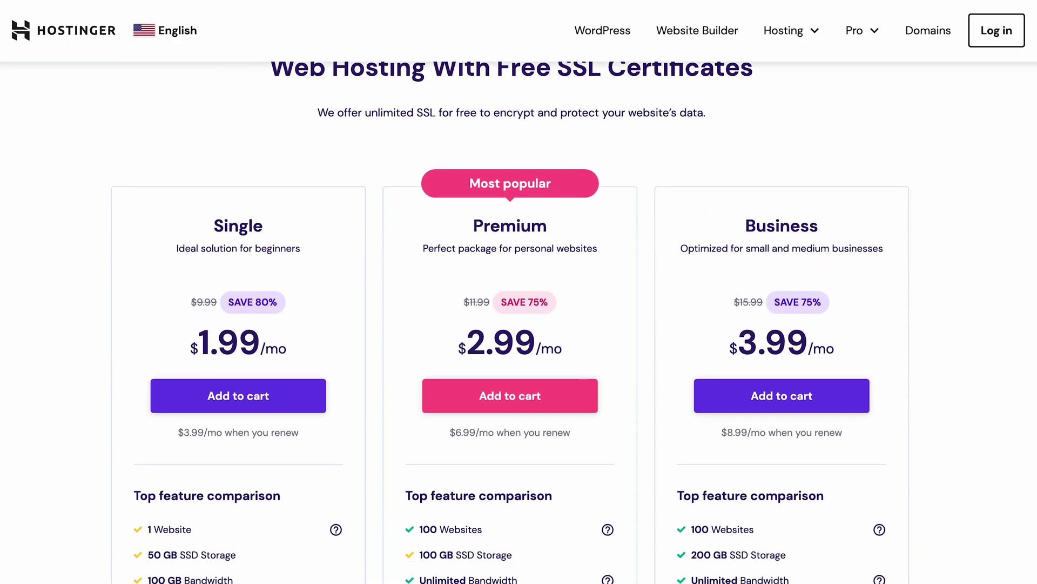
scroll(519, 323, "down", 2)
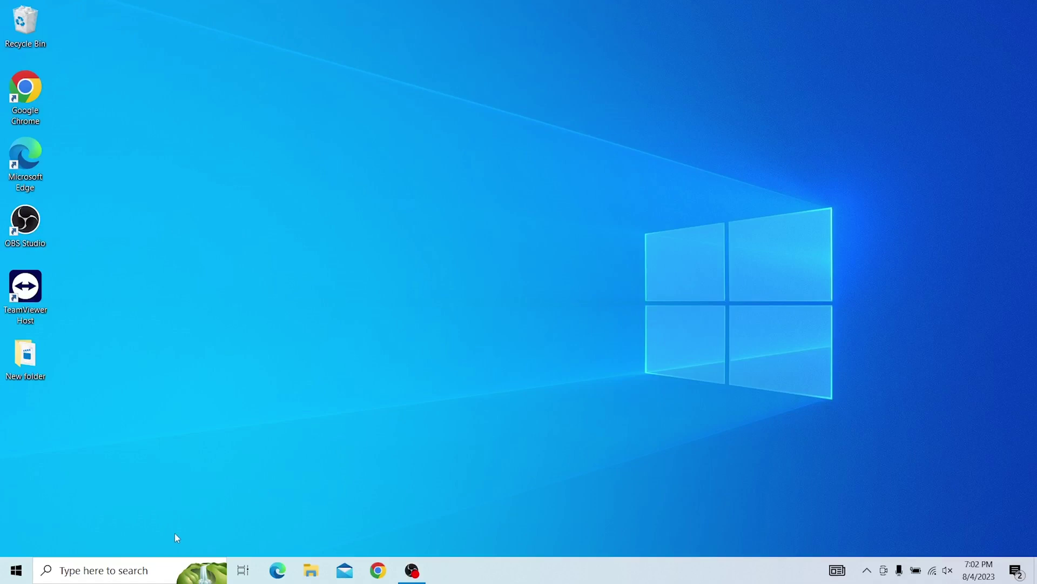
Clear the SSL state from the Content tab of Windows Internet Options.
left_click(159, 571)
type("internet op")
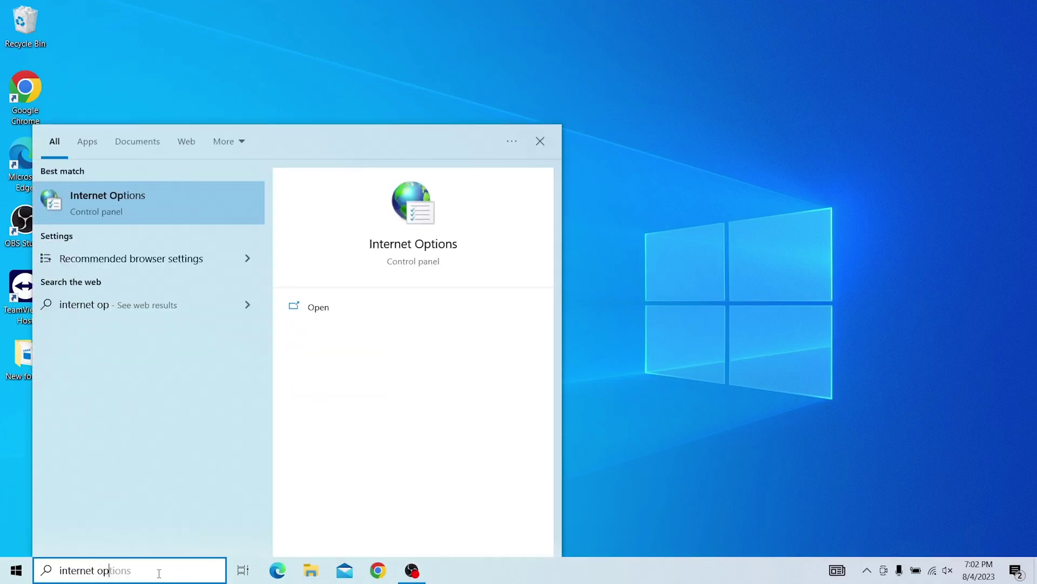
left_click(314, 309)
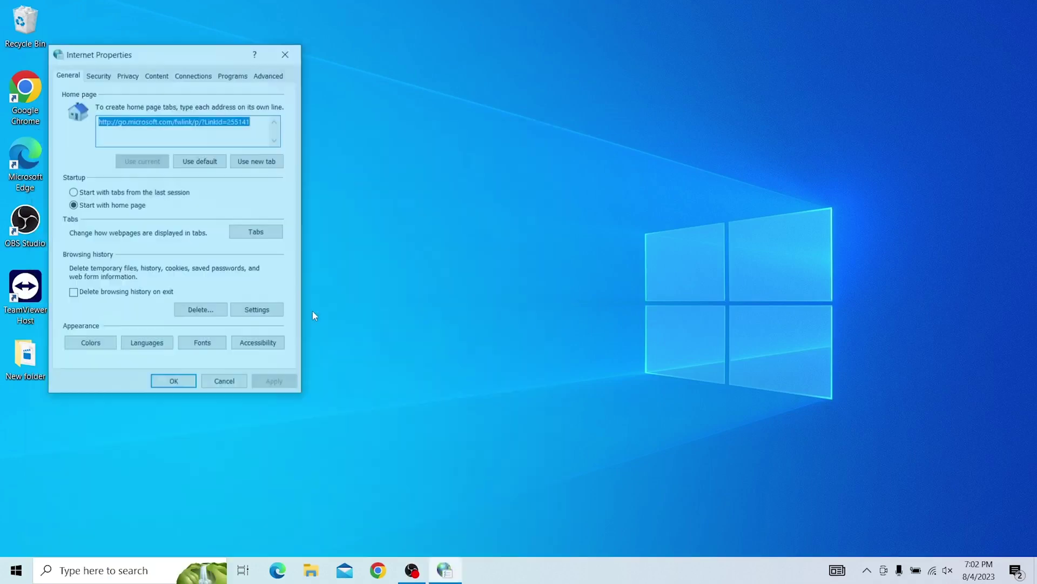
left_click(156, 75)
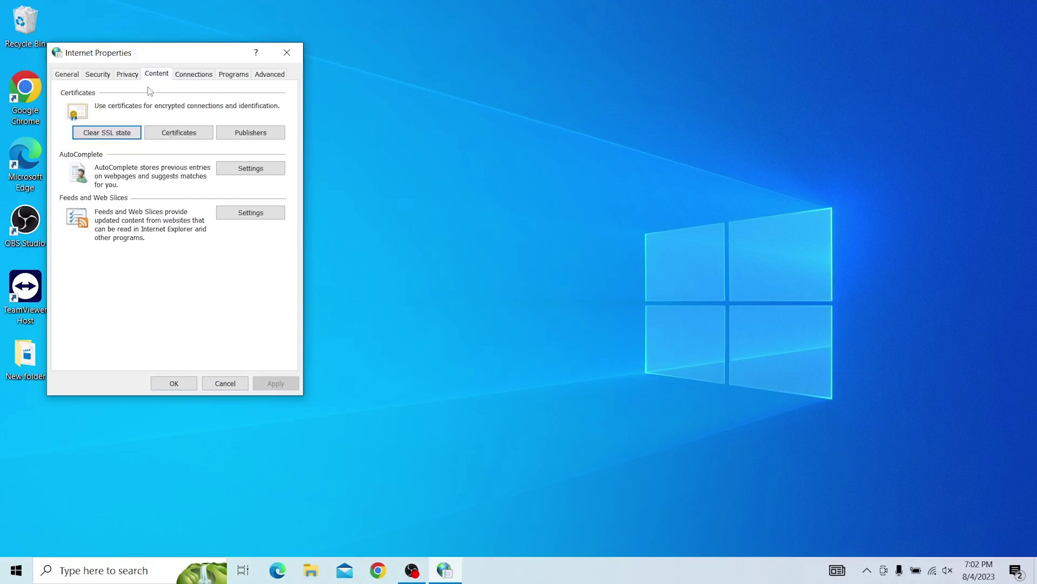
left_click(116, 139)
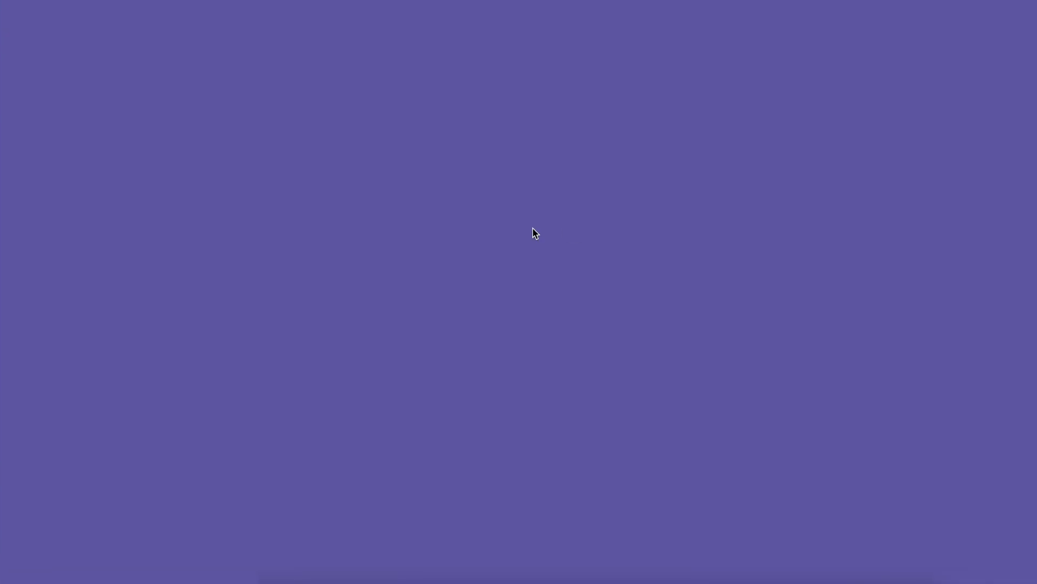
Launch Keychain Access from Spotlight by searching 'keyc'.
key("super+space")
type("keyc")
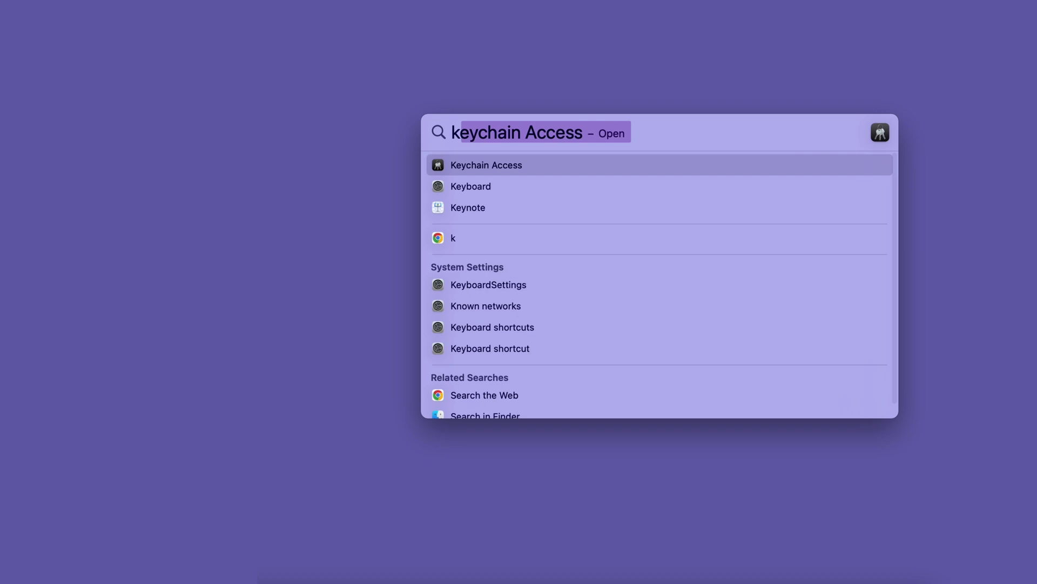
key("Return")
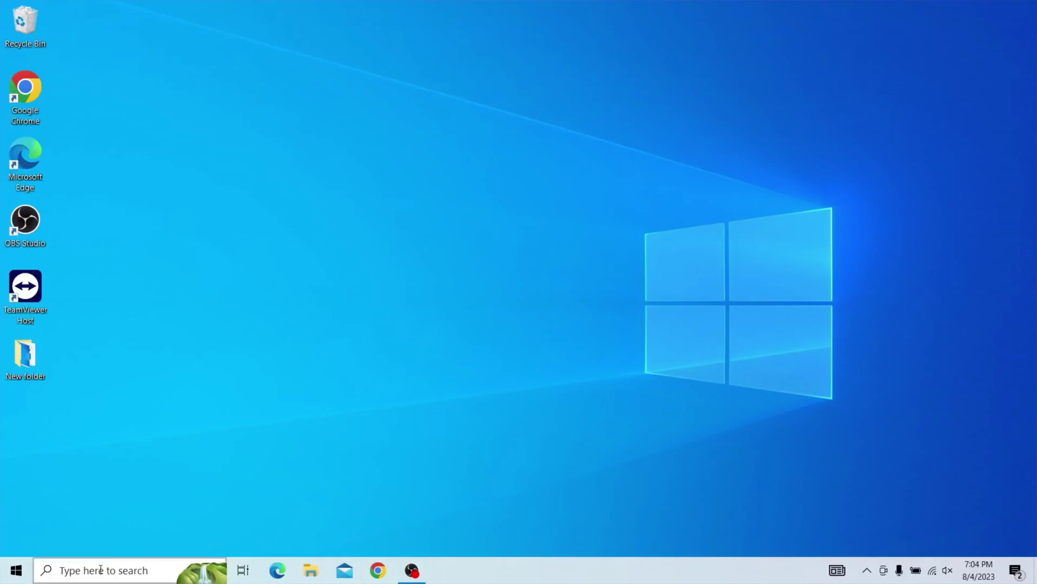
Open the Windows Date & time settings and switch Set time automatically on.
left_click(99, 569)
type("change")
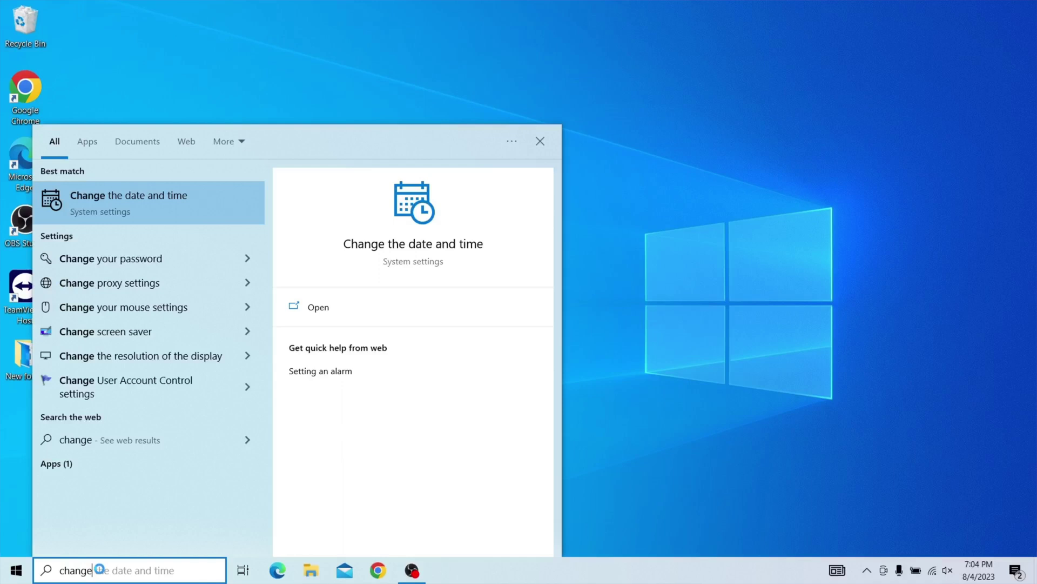
left_click(318, 309)
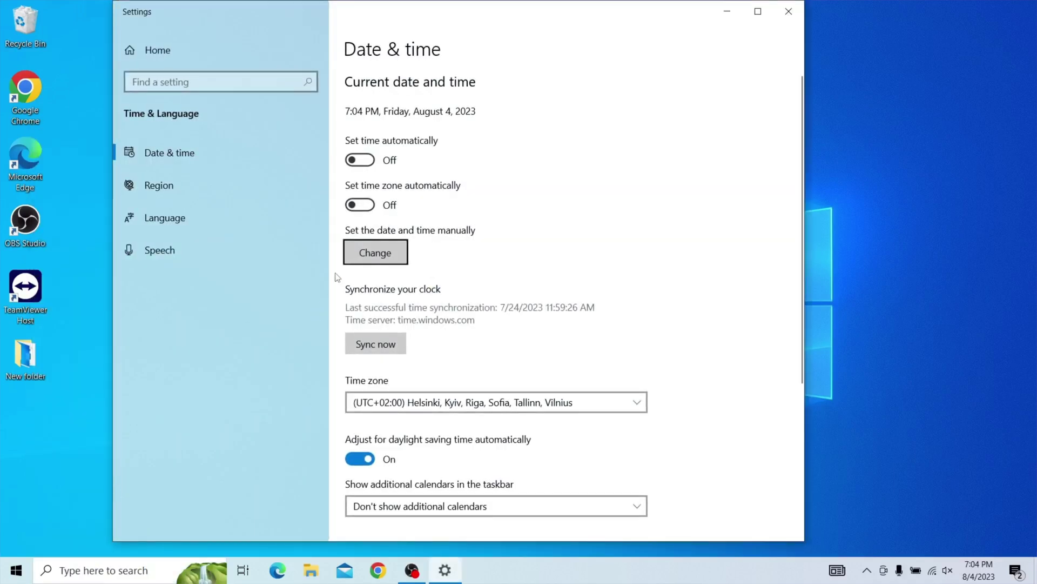
left_click(367, 165)
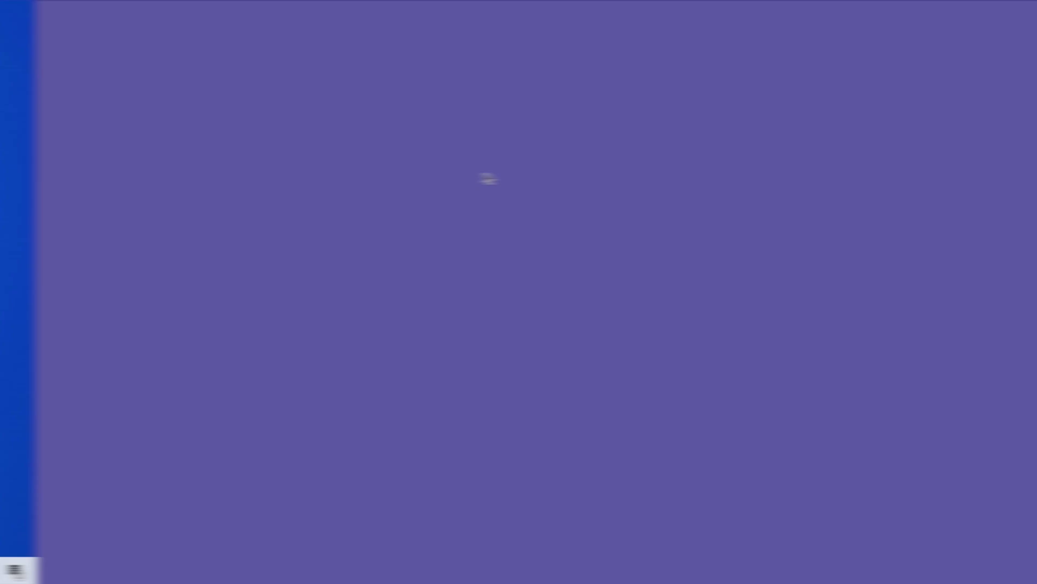
Find Date & Time in macOS System Settings and toggle Set time and date automatically.
left_click(11, 1)
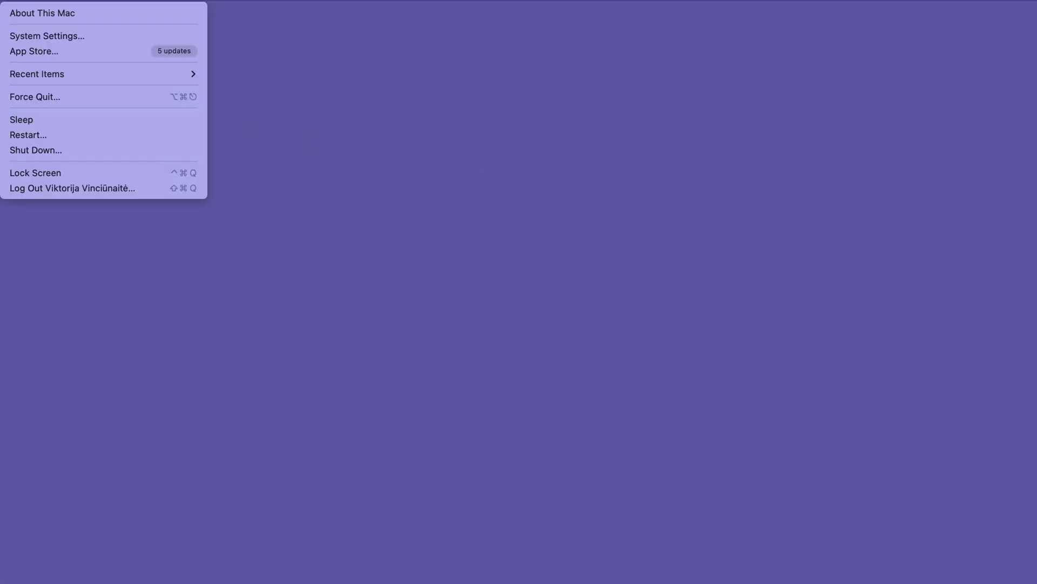
left_click(56, 35)
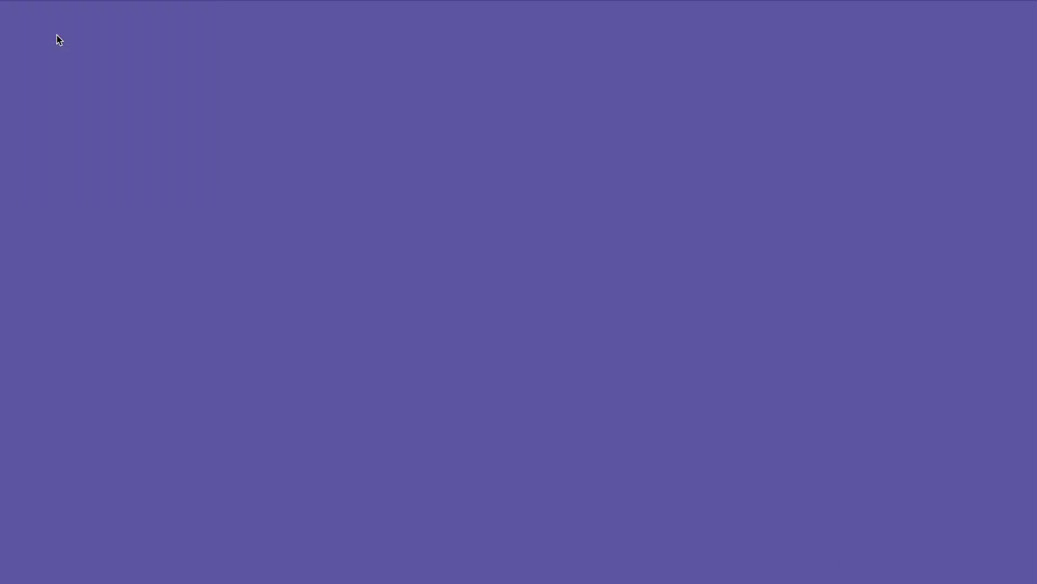
left_click(373, 55)
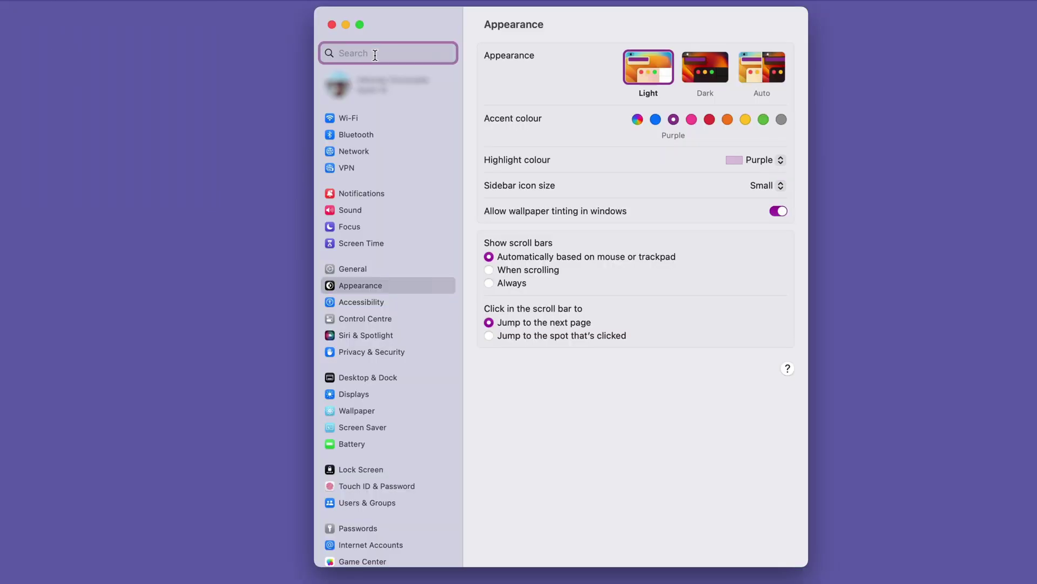
type("date")
left_click(376, 81)
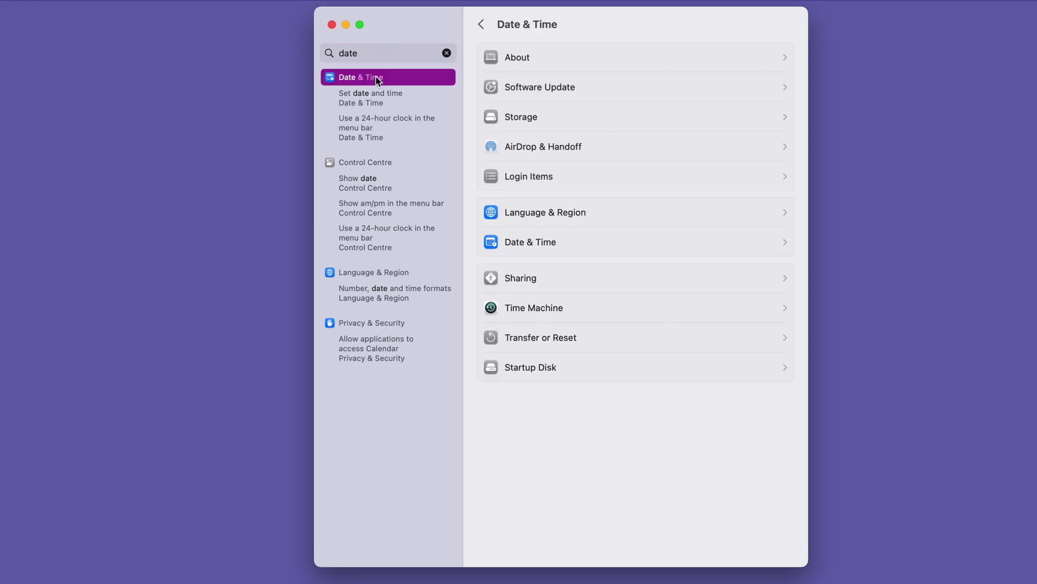
left_click(784, 58)
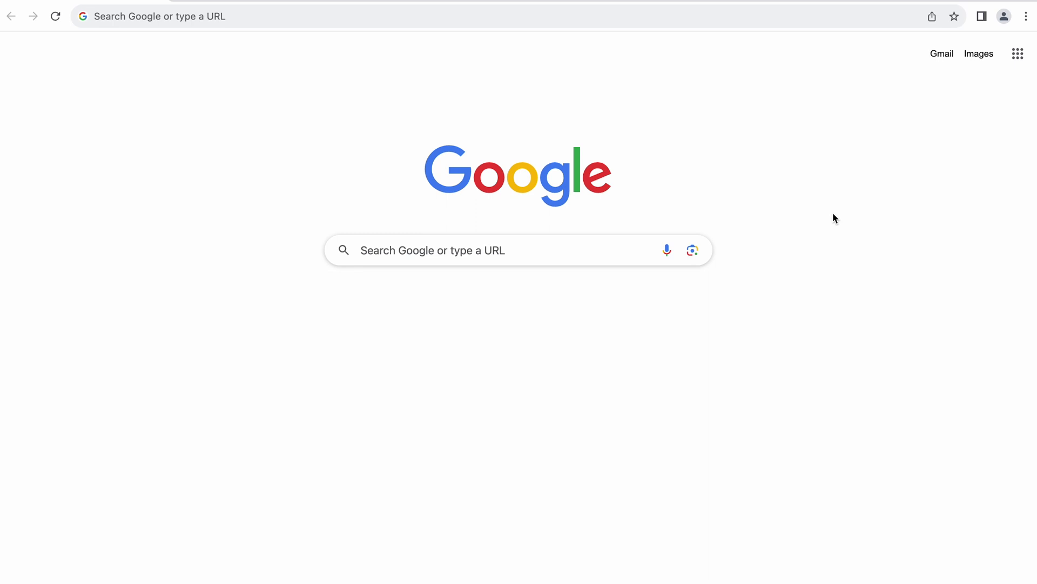
In Chrome's Clear browsing data options, select cookies and cached images for clearing.
left_click(1026, 17)
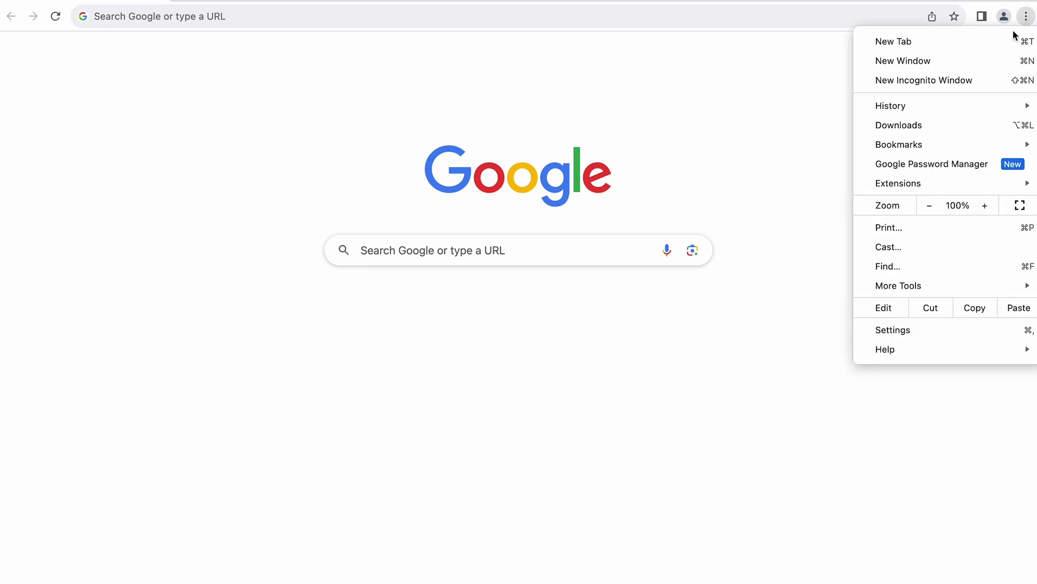
left_click(926, 330)
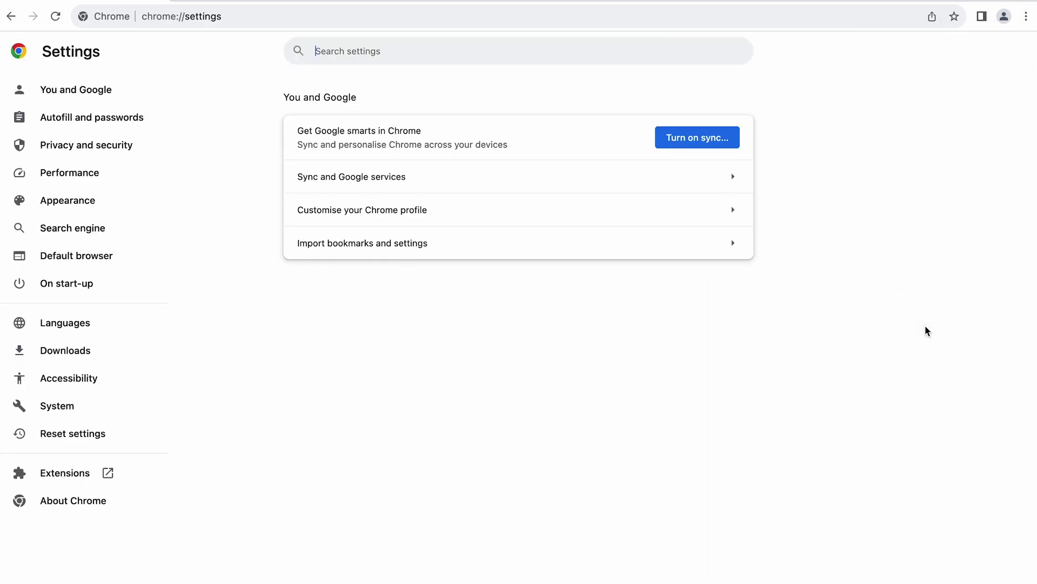
left_click(132, 158)
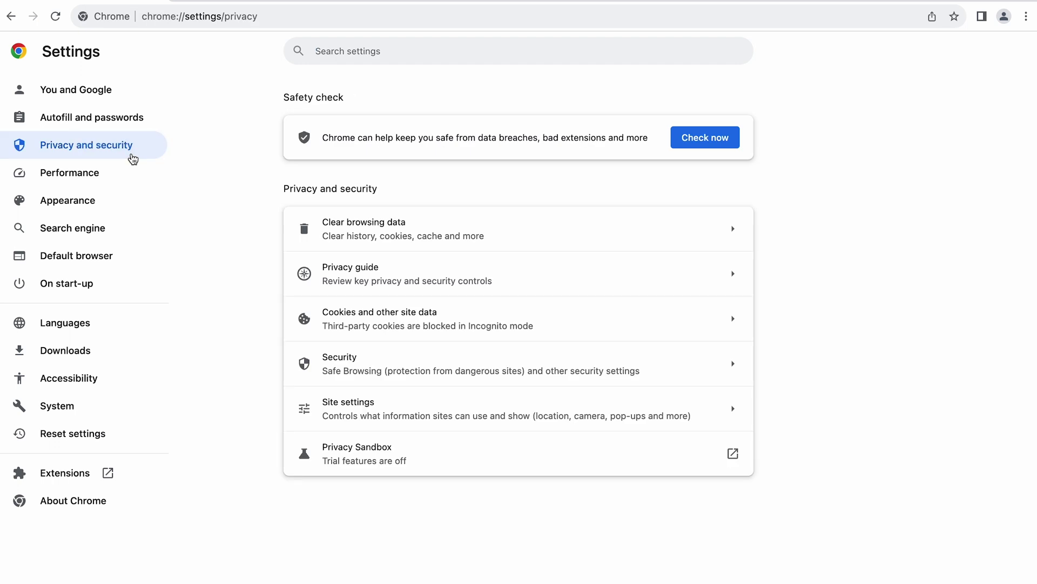
left_click(326, 215)
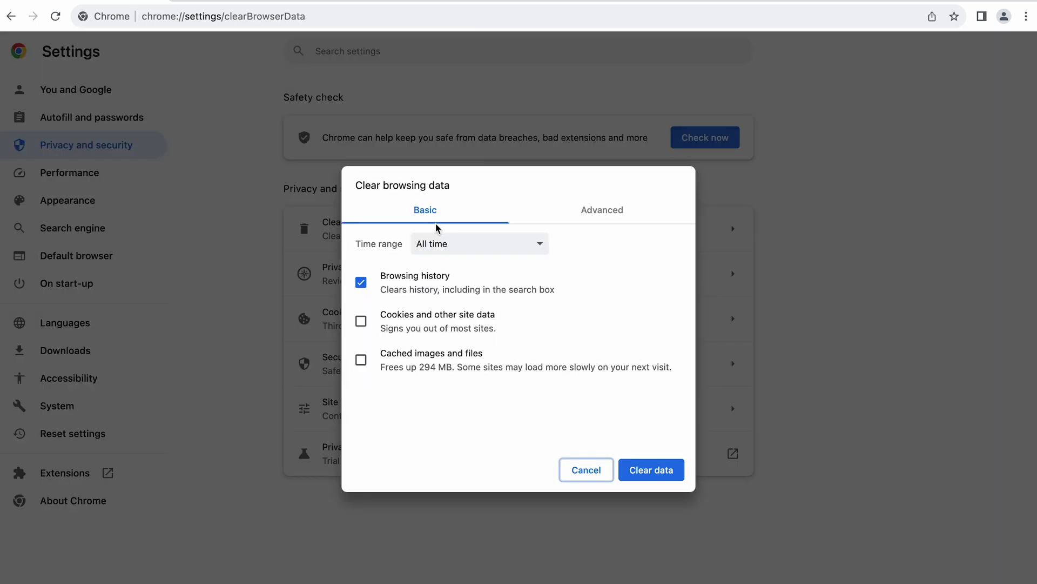
left_click(417, 322)
left_click(404, 365)
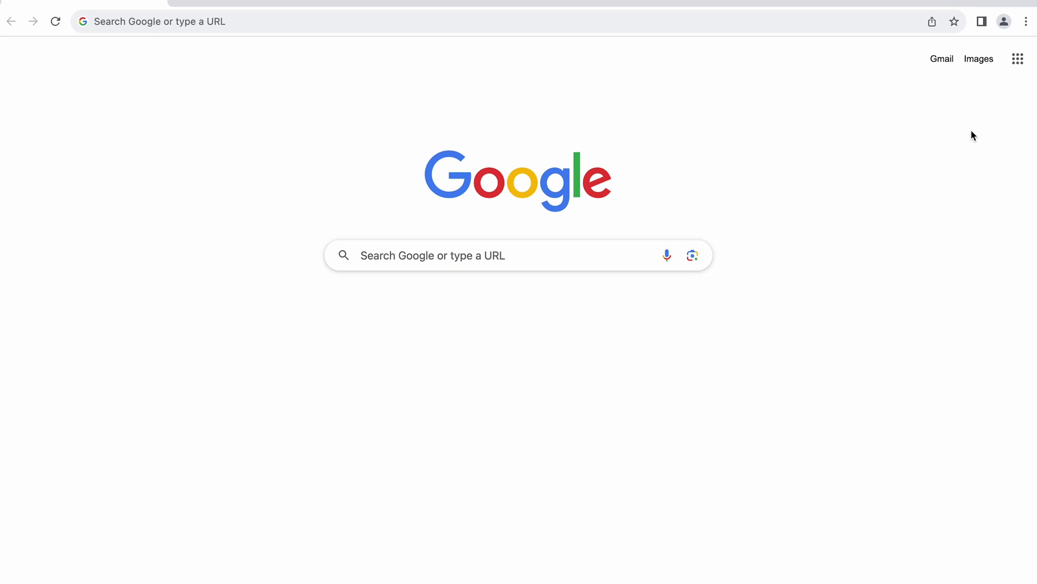
left_click(1026, 22)
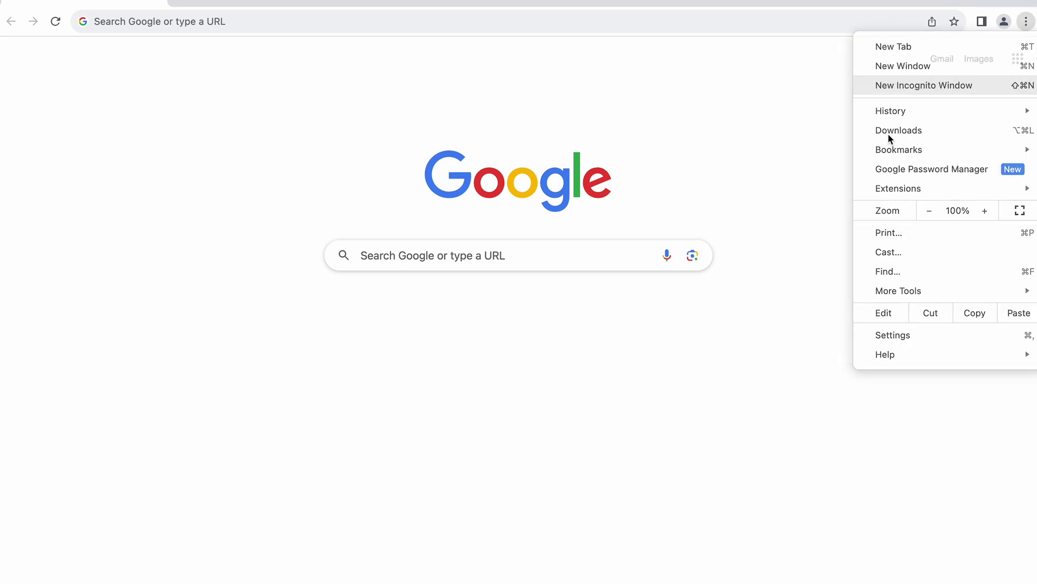
Load momentsreverie.com in a new Incognito window, then close that window.
left_click(942, 89)
type("momentsreverie.com")
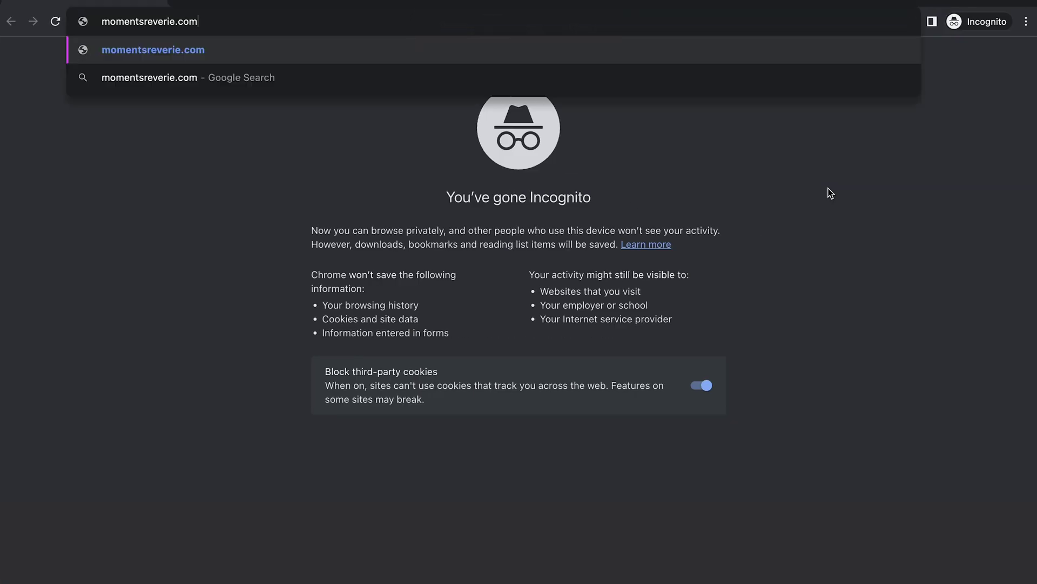
key("Return")
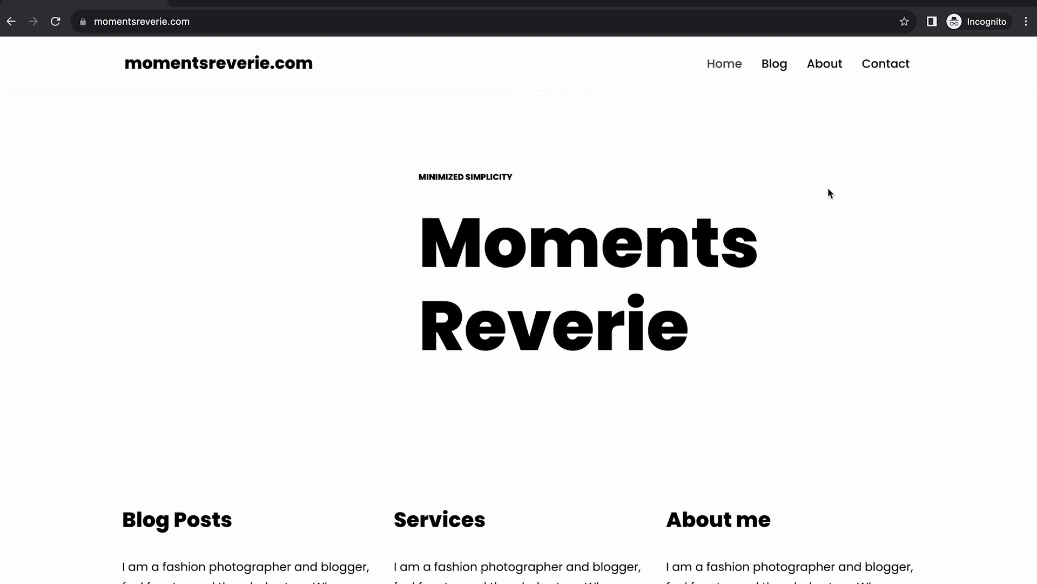
key("super+w")
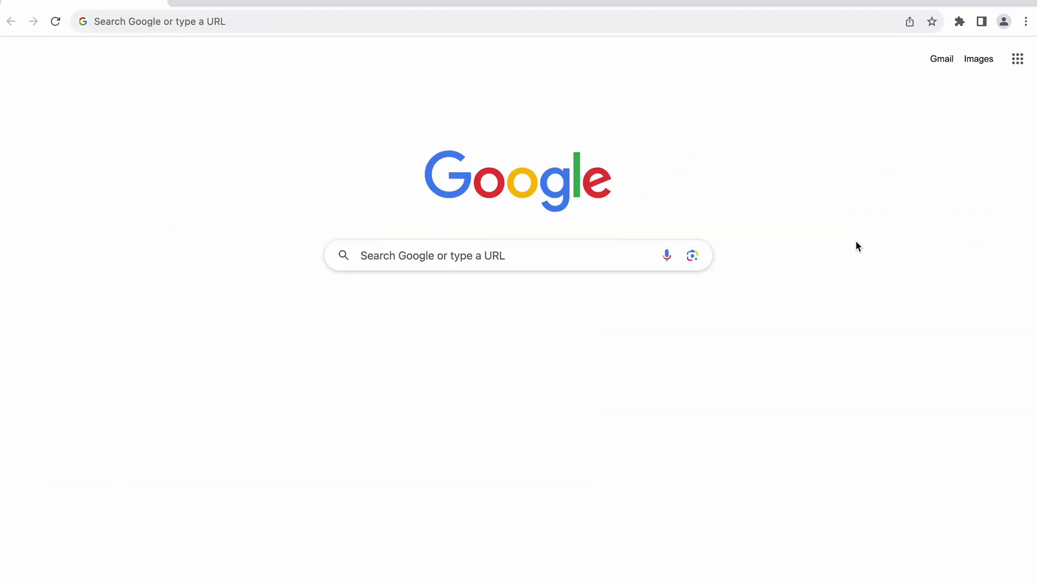
Toggle the Forest, Grammarly and Ubersuggest extensions off and back on, then remove Forest.
left_click(966, 25)
left_click(845, 315)
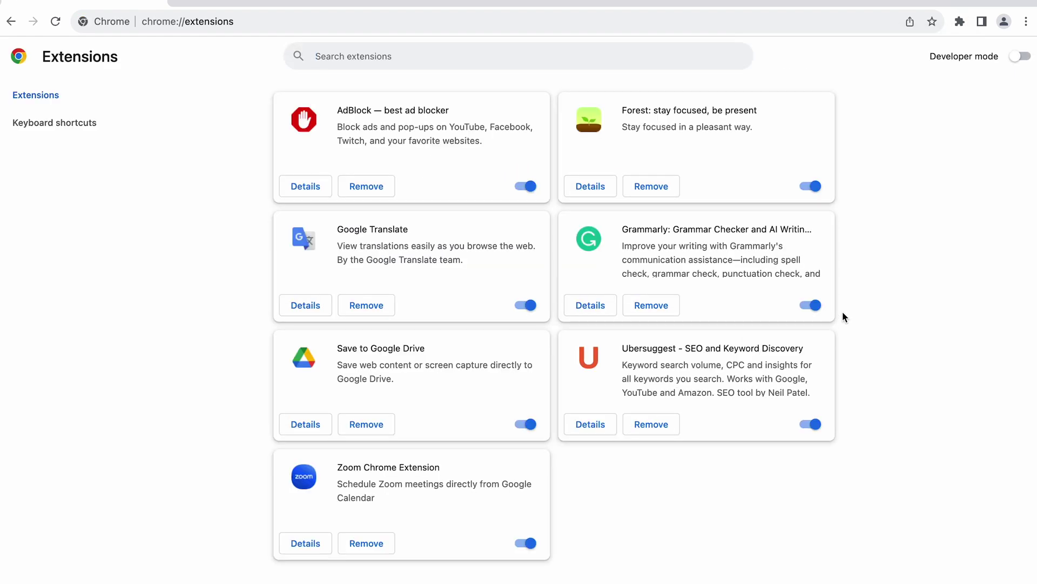
left_click(812, 189)
left_click(804, 189)
left_click(811, 306)
left_click(811, 306)
left_click(812, 426)
left_click(814, 426)
left_click(651, 186)
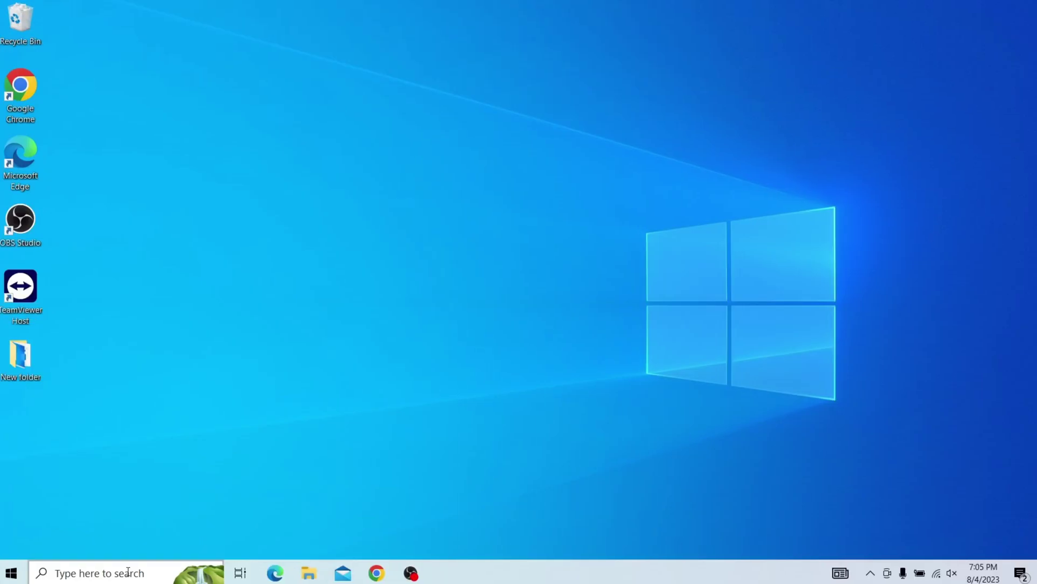
Search 'vpn' and open the VPN settings page in Windows Settings.
left_click(128, 572)
type("vpn")
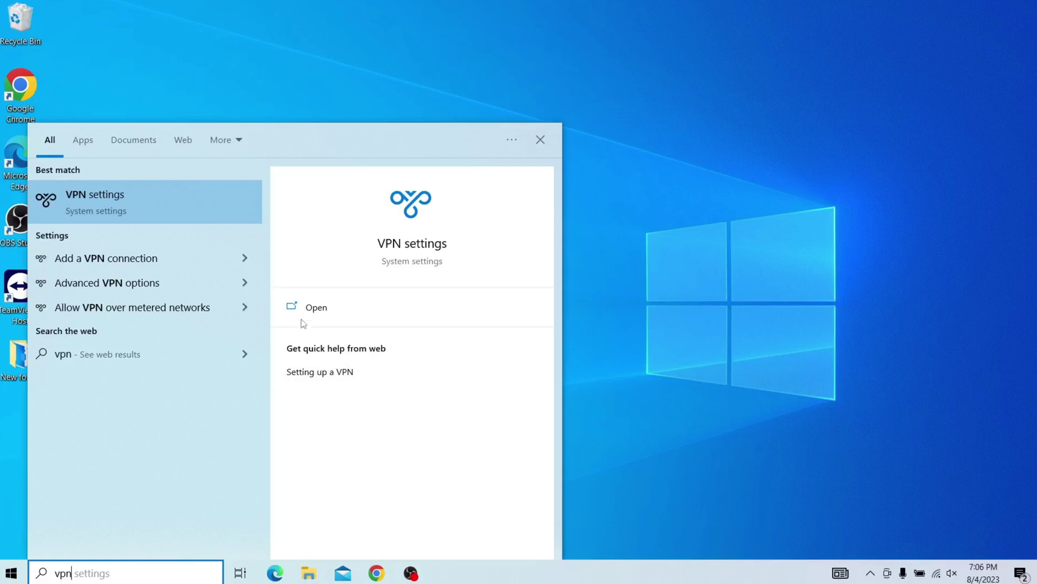
left_click(312, 310)
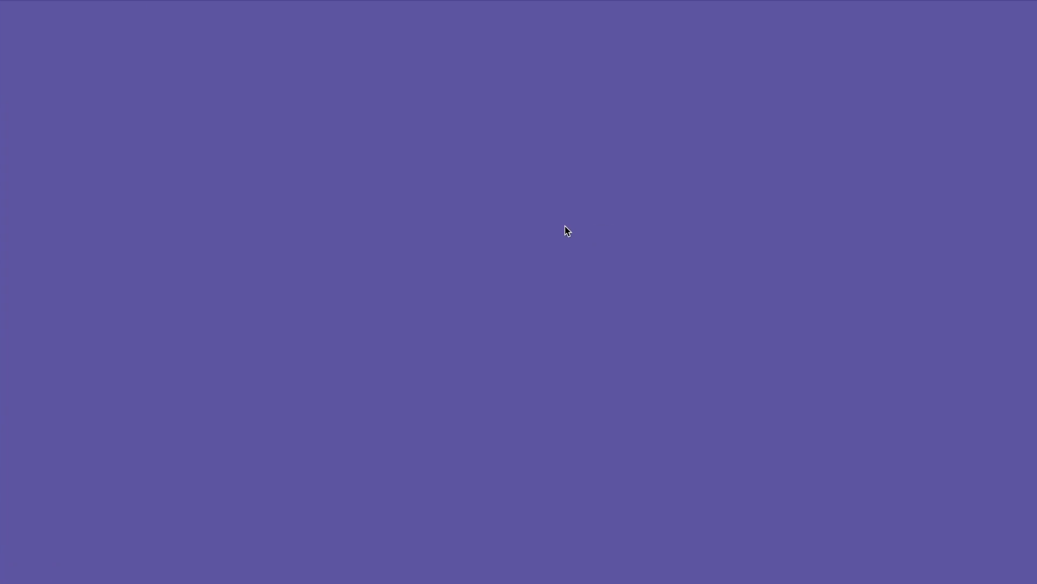
Disconnect NordVPN under Network > VPN & Filters in macOS System Settings.
left_click(48, 12)
left_click(41, 35)
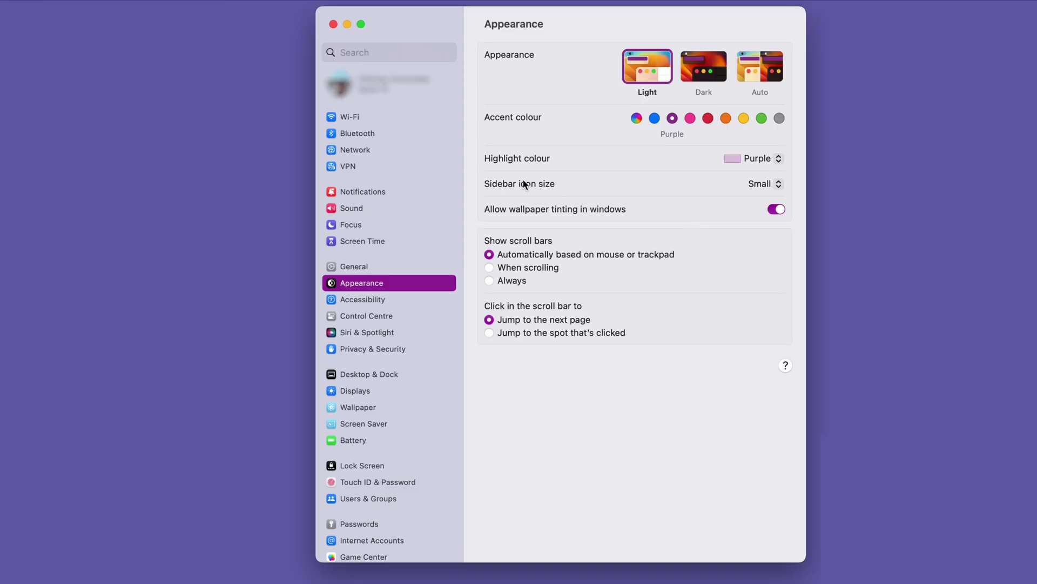
left_click(405, 151)
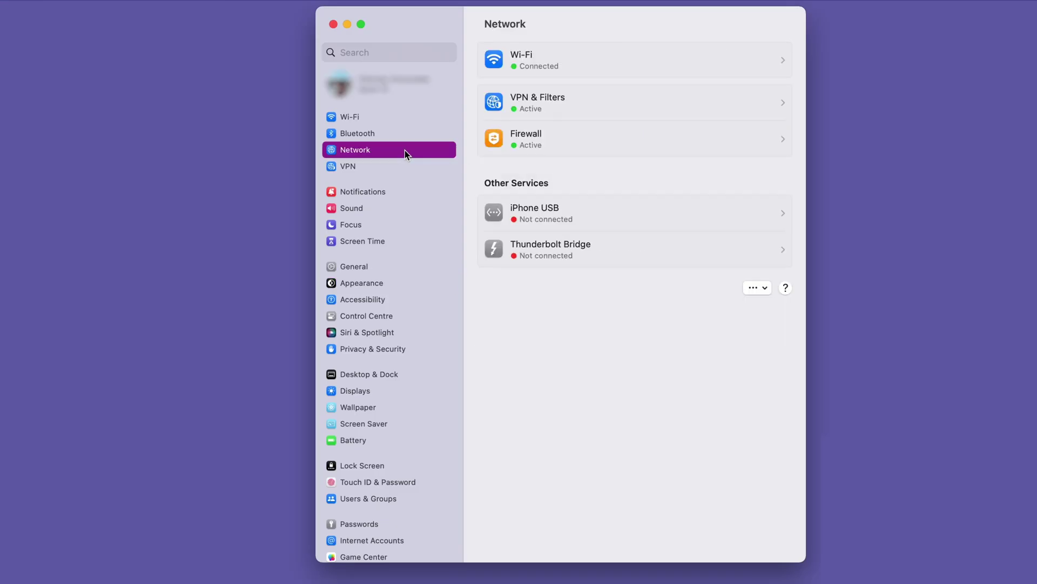
left_click(627, 101)
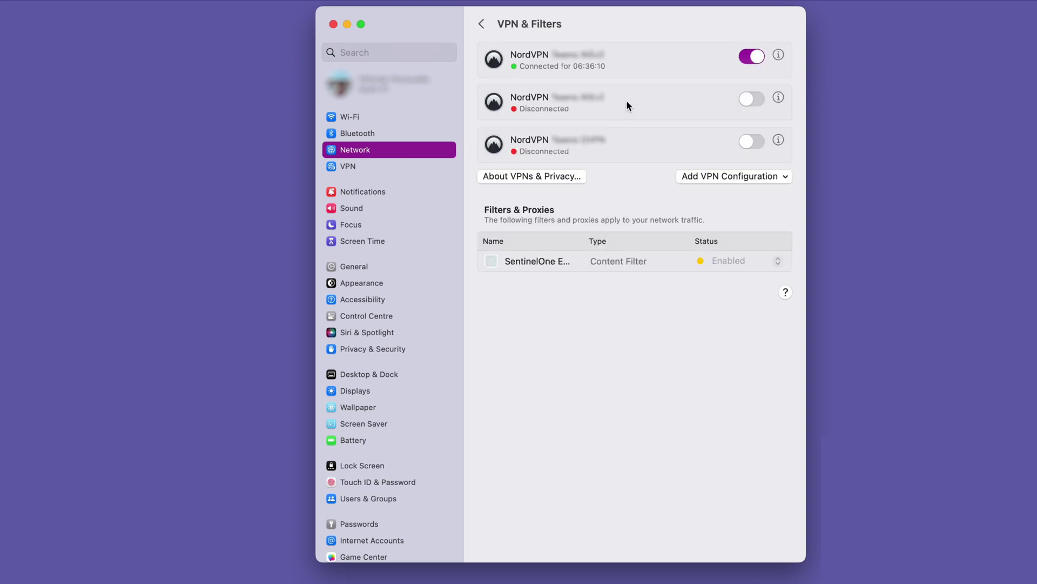
left_click(749, 59)
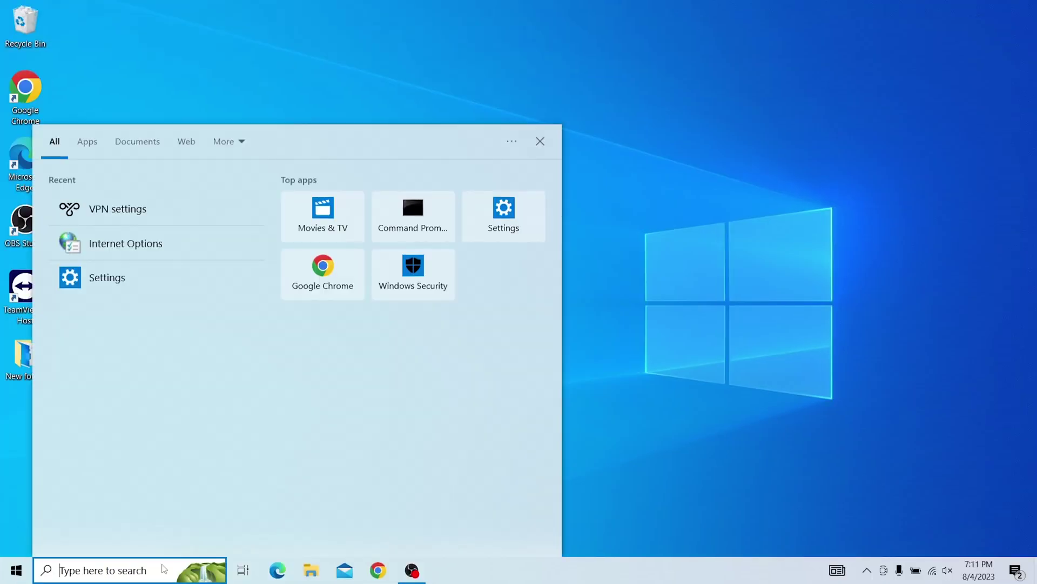
Open the Wi-Fi adapter's properties via Settings and the Network and Sharing Center.
type("sett")
left_click(319, 308)
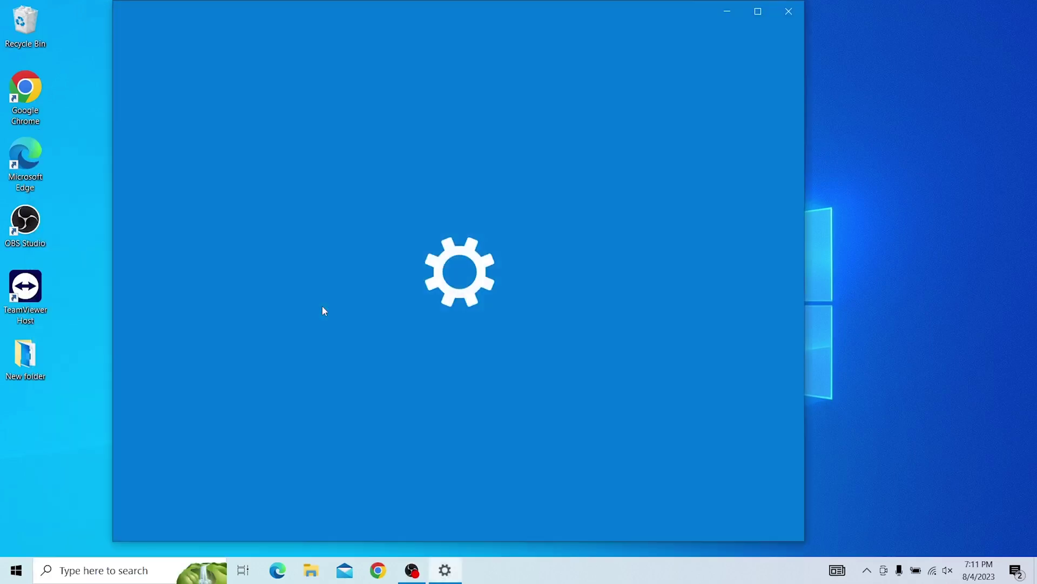
left_click(286, 294)
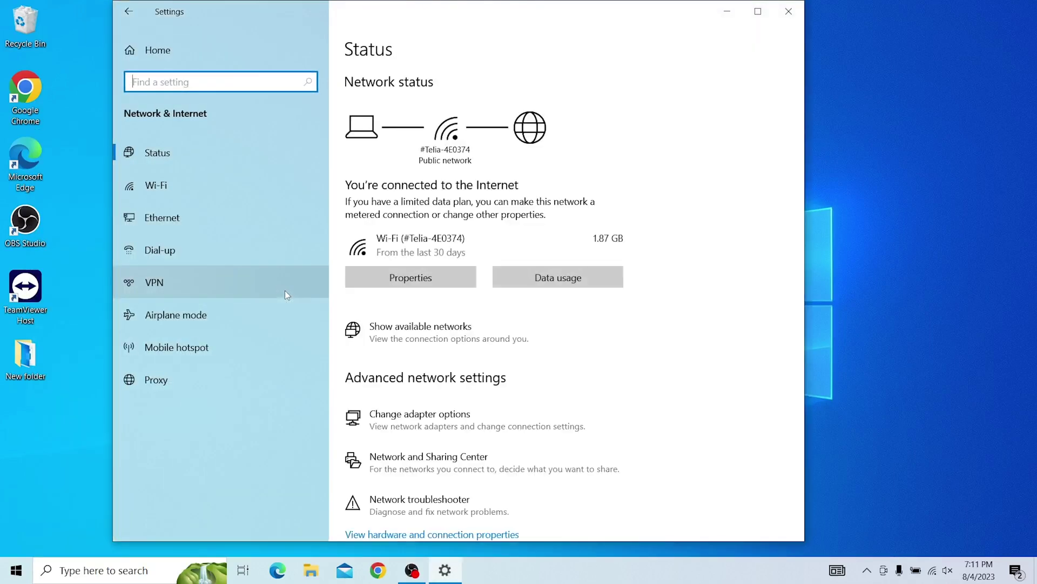
left_click(458, 473)
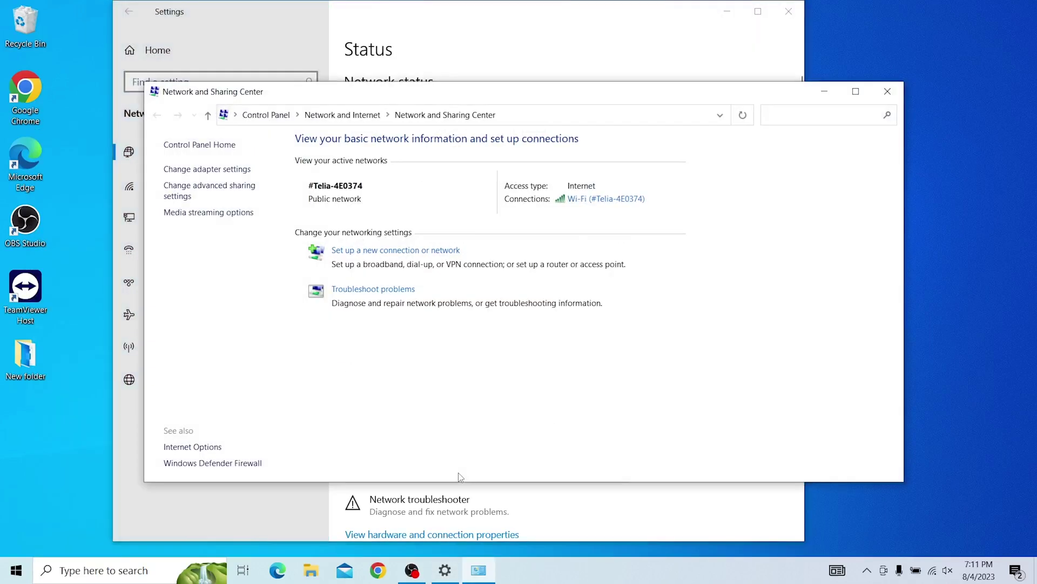
left_click(232, 169)
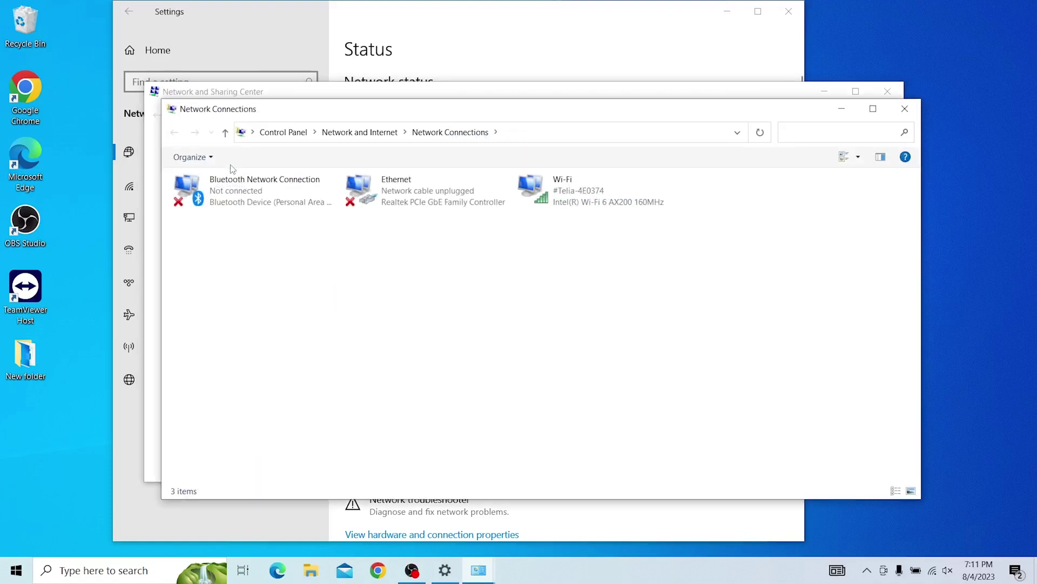
right_click(572, 187)
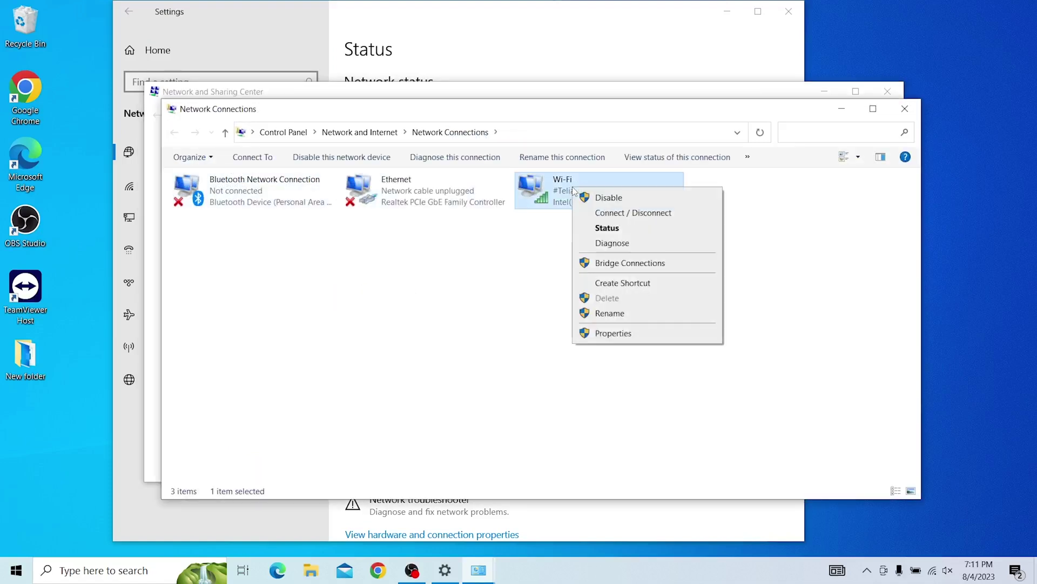
left_click(633, 334)
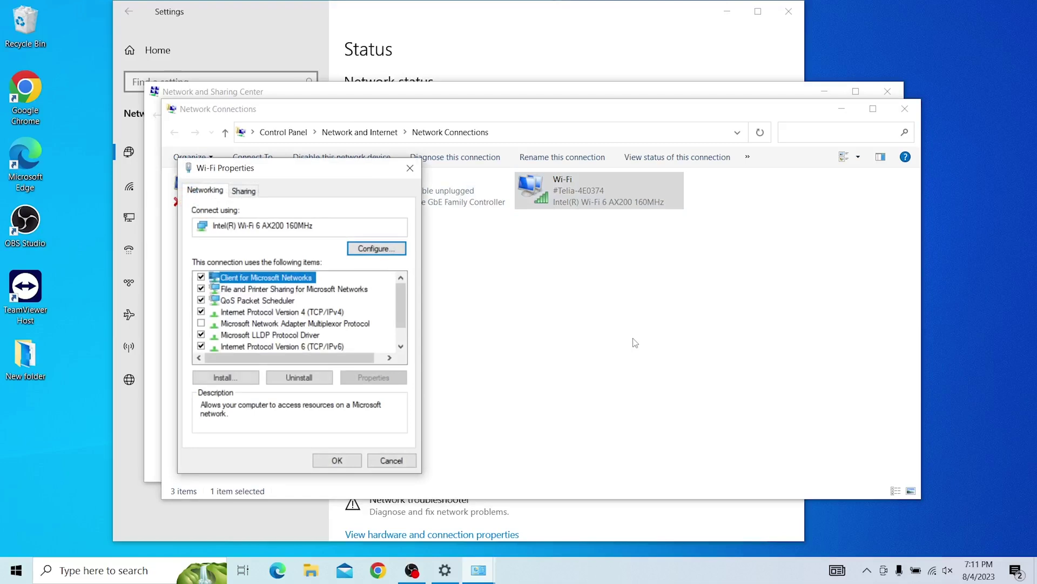
In IPv4 settings, enter DNS servers 8.8.8.8 preferred and 8.8.4.4 alternate.
double_click(306, 314)
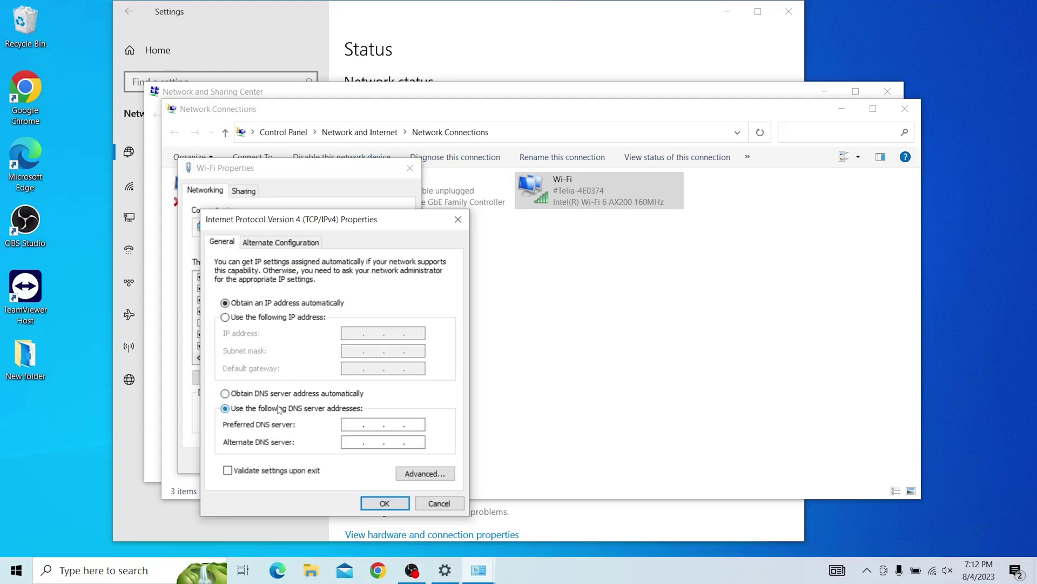
type("8.8.8.8")
left_click(348, 439)
type("8.8.4.4")
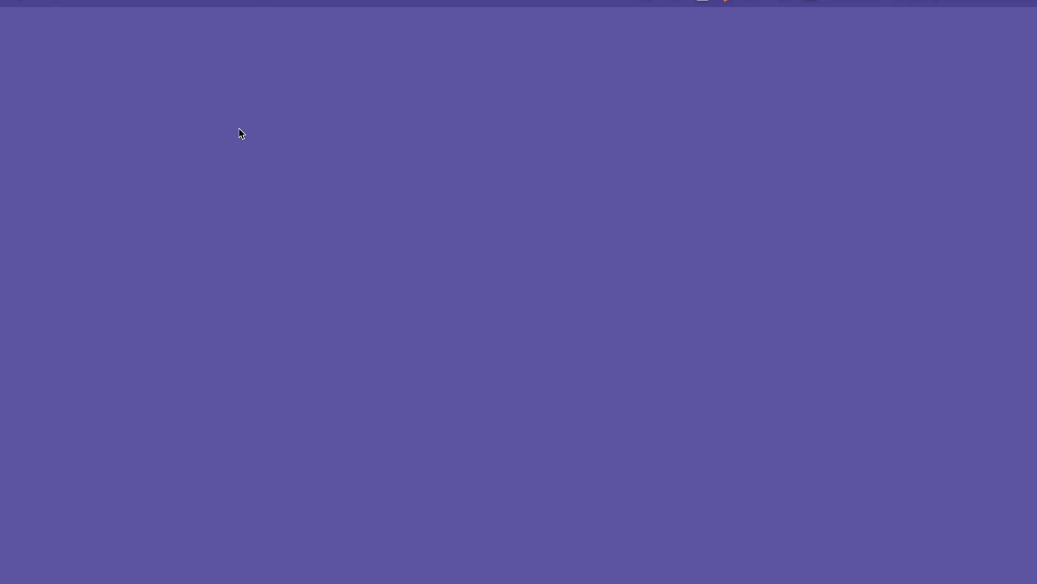
Open the DNS settings for the connected Wi-Fi network in macOS System Settings.
left_click(18, 3)
left_click(28, 39)
left_click(372, 157)
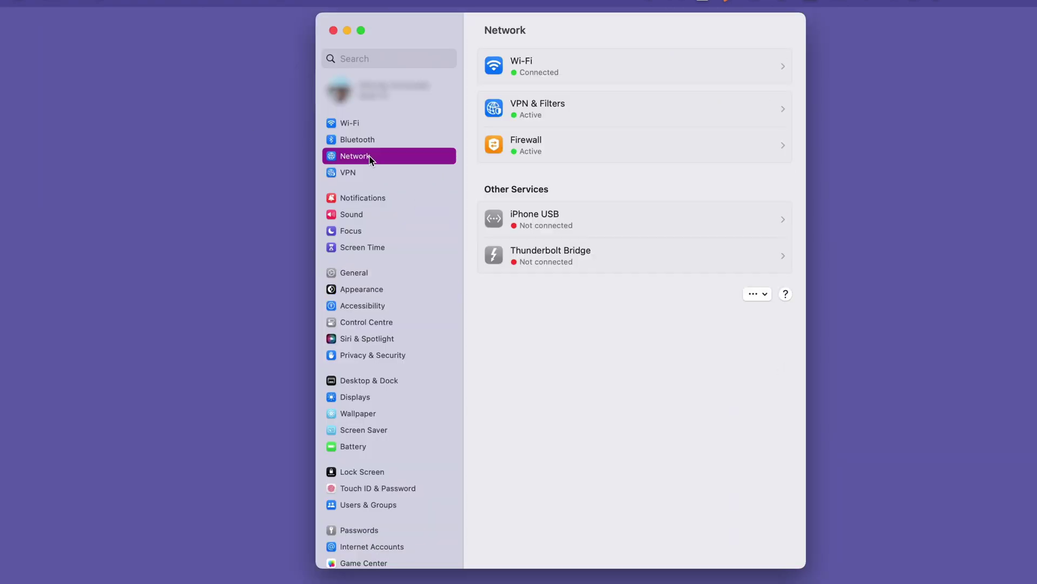
left_click(625, 74)
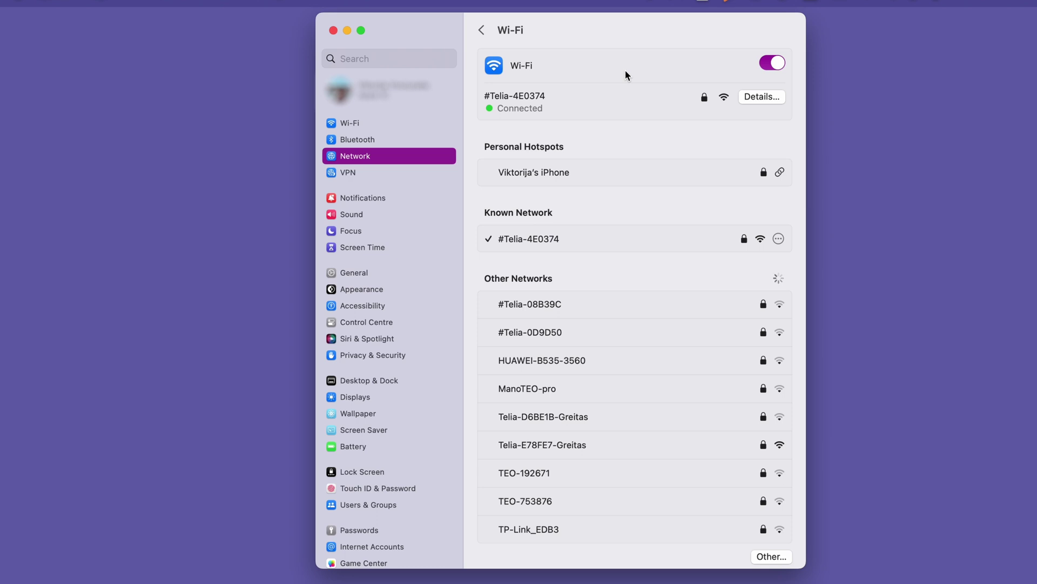
left_click(759, 96)
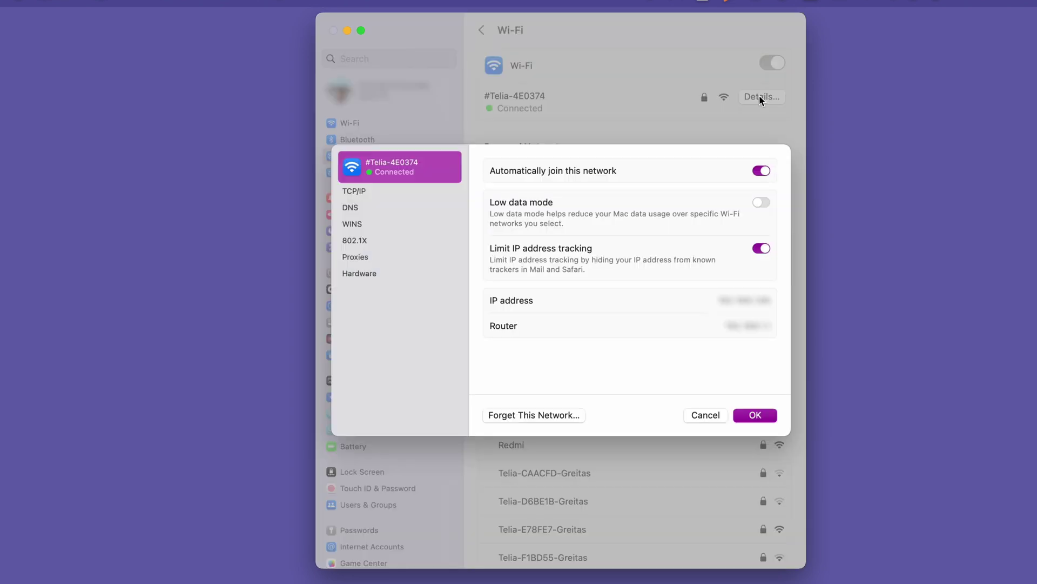
left_click(369, 210)
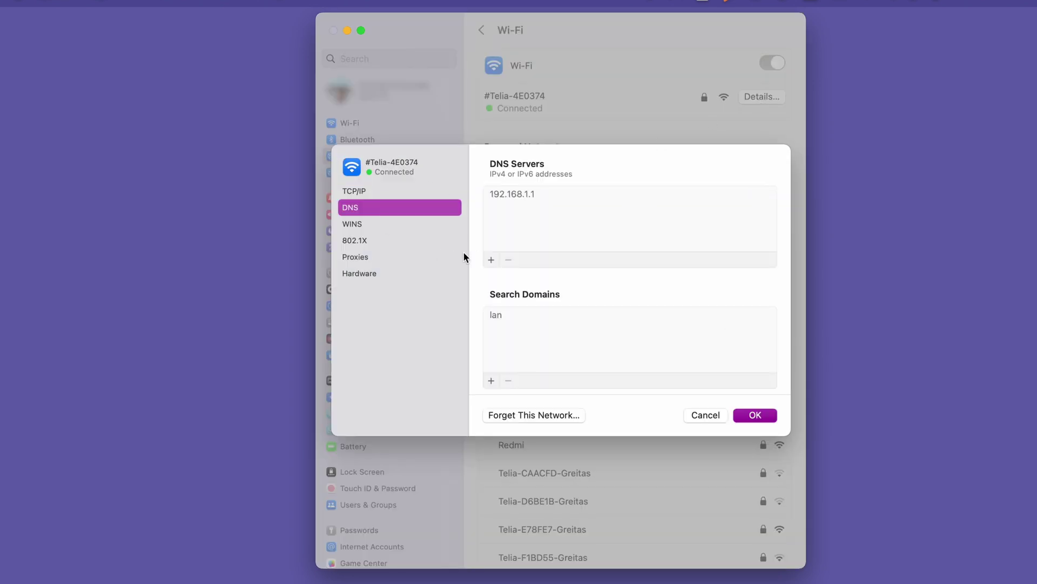
Add DNS server entries 8.8.8.8 and 8.8.4.4 to the Wi-Fi network.
left_click(492, 258)
type("8")
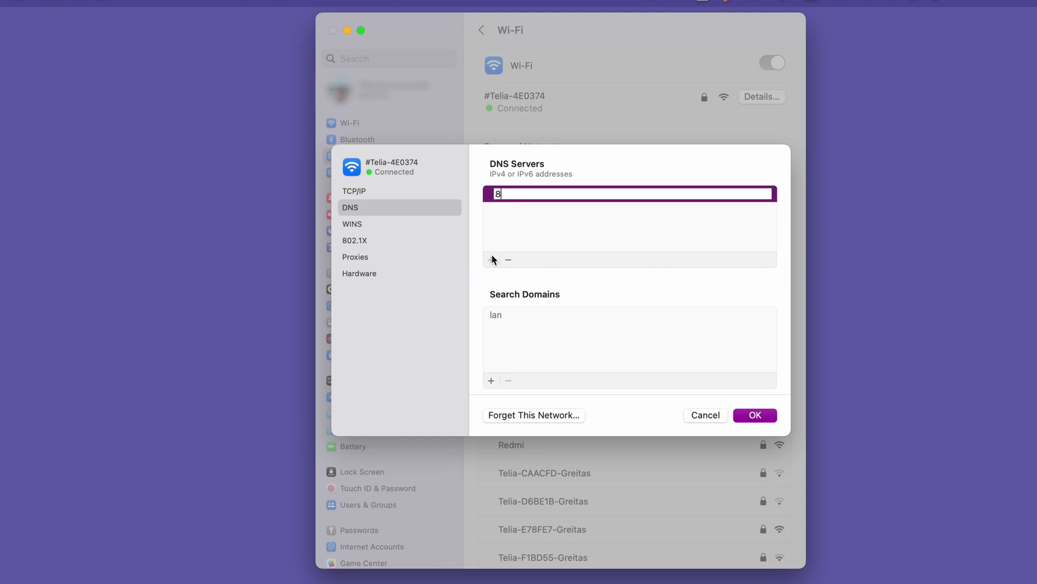
type(".8.8.8")
left_click(491, 259)
type("8.8.4.4")
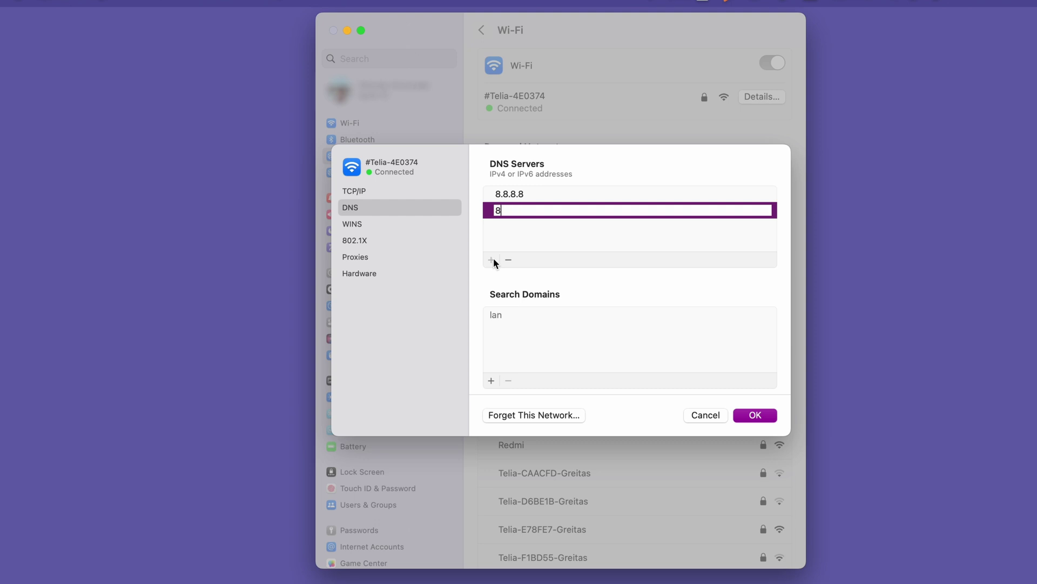